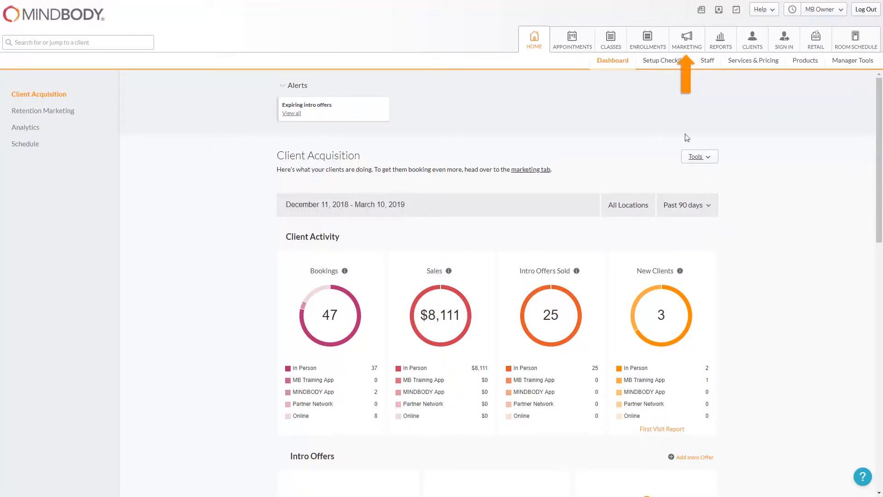
Step: Open the automations page of Frederick in the marketing area
{"action": "left_click", "coordinate": [679, 43]}
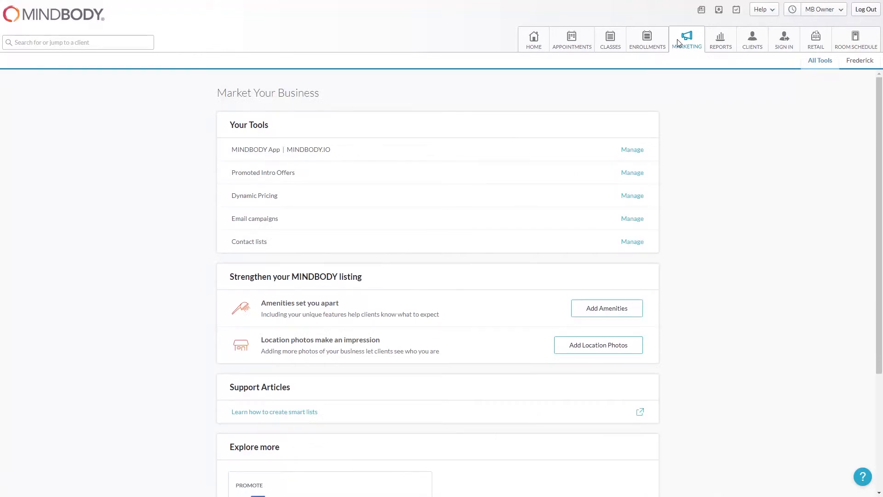
{"action": "left_click", "coordinate": [860, 62]}
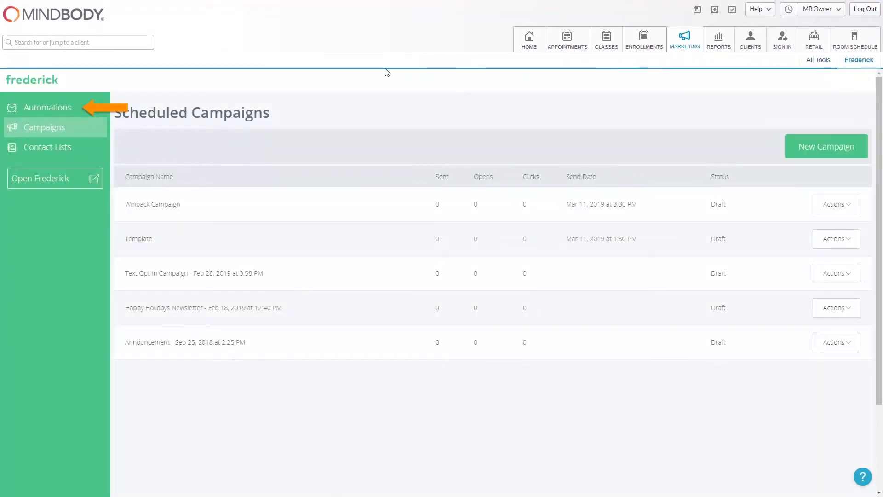
{"action": "left_click", "coordinate": [57, 107]}
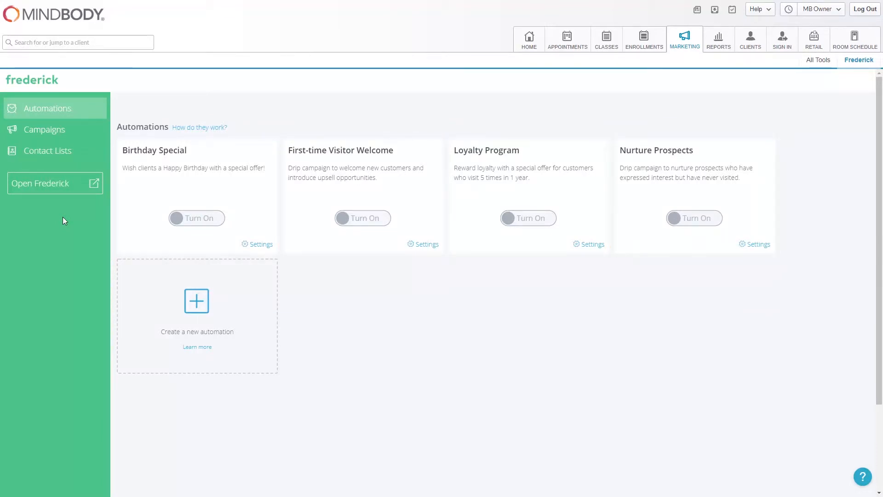
Step: Preview the contacts who receive the Birthday Special automation and return to its settings overview
{"action": "left_click", "coordinate": [258, 244]}
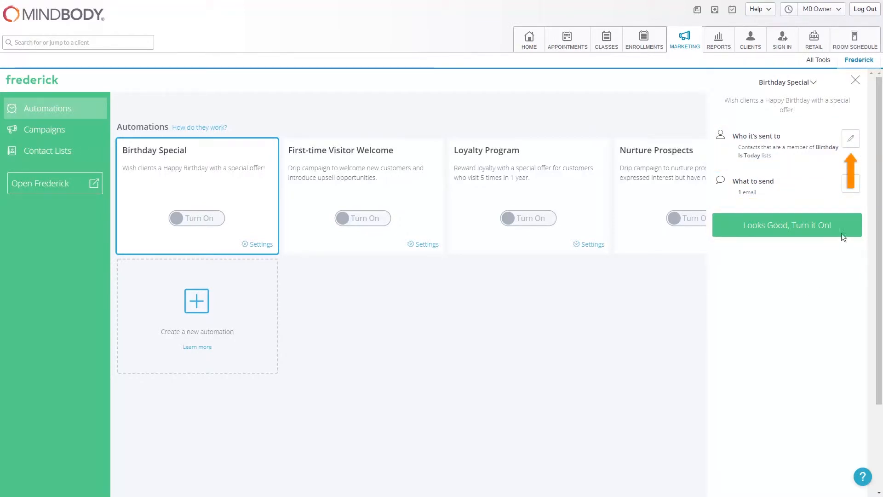
{"action": "left_click", "coordinate": [853, 138]}
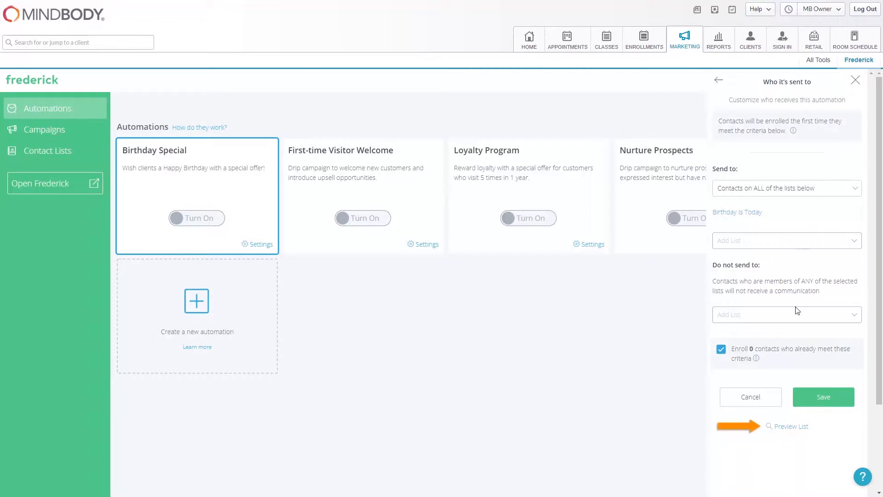
{"action": "left_click", "coordinate": [792, 426]}
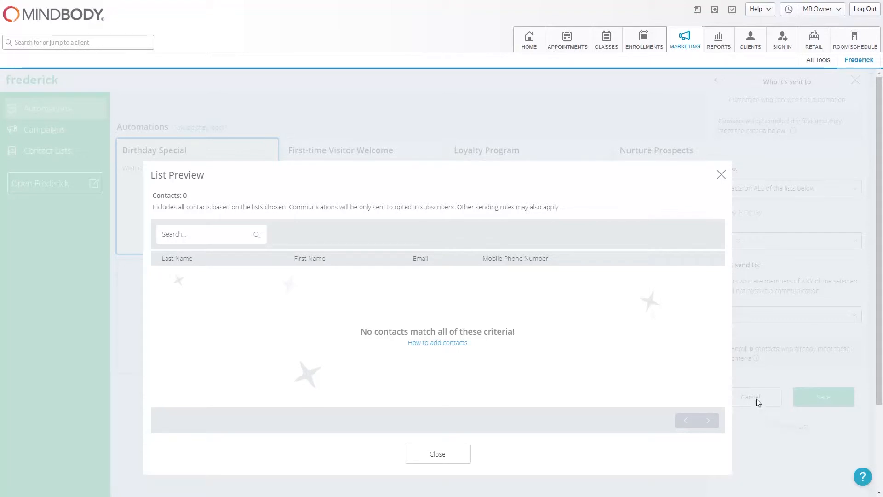
{"action": "left_click", "coordinate": [721, 175]}
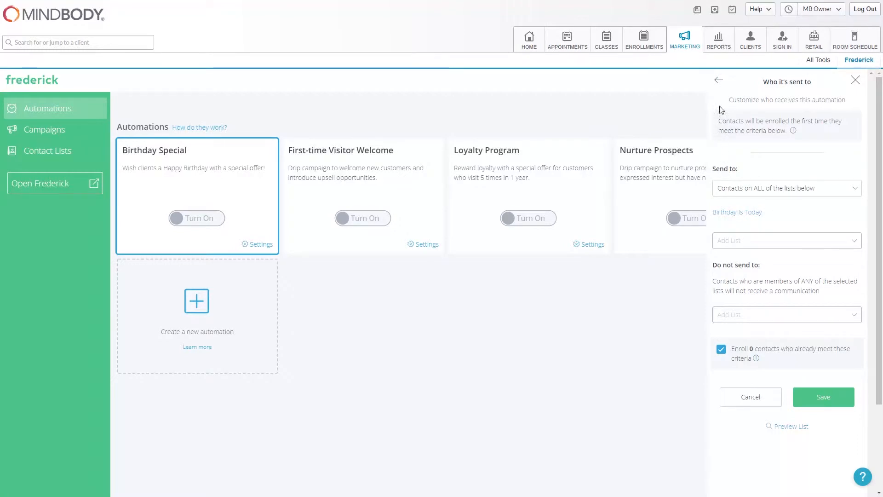
{"action": "left_click", "coordinate": [721, 84]}
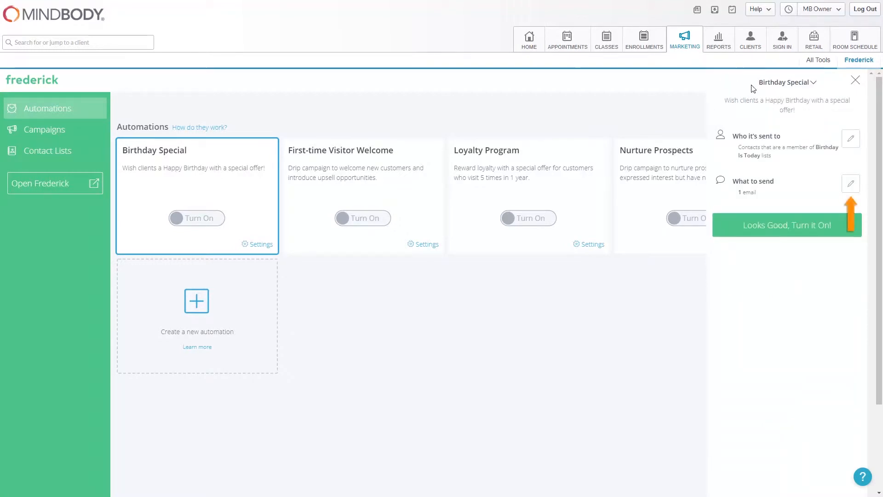
Step: Review the Birthday Special automation's email design, finish it and save the content to send
{"action": "left_click", "coordinate": [851, 183]}
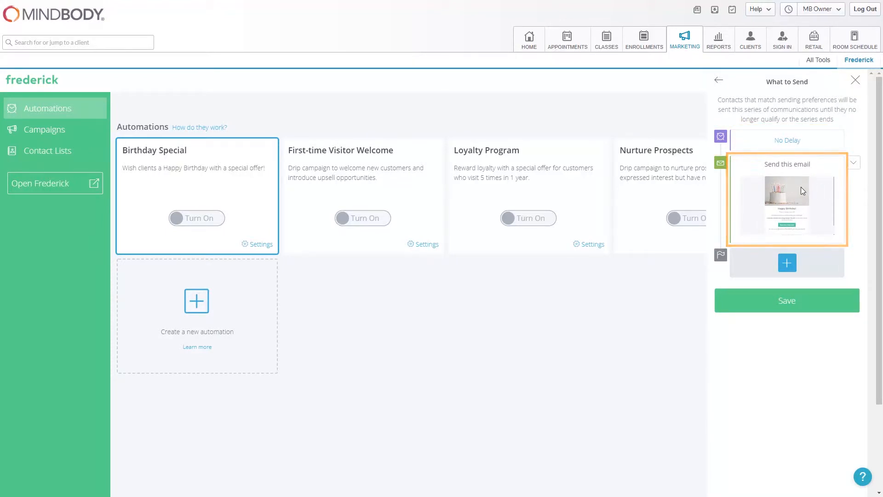
{"action": "left_click", "coordinate": [789, 191]}
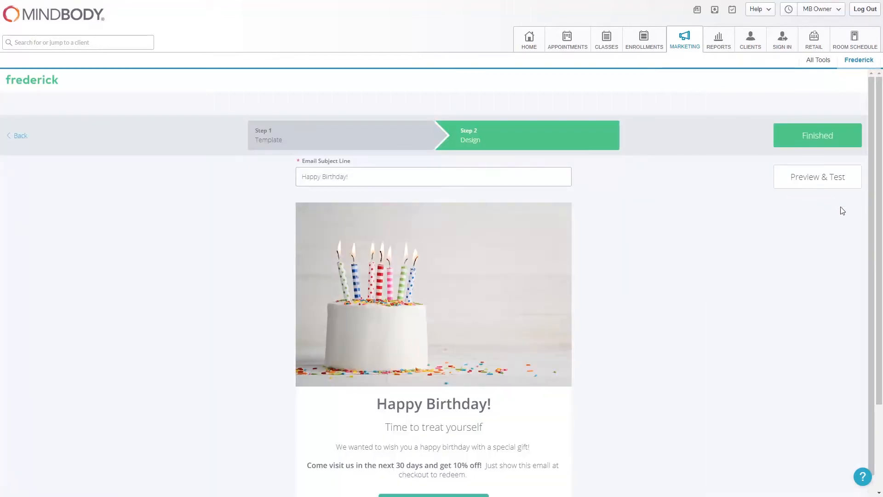
{"action": "left_click_drag", "start_coordinate": [869, 291], "coordinate": [876, 320]}
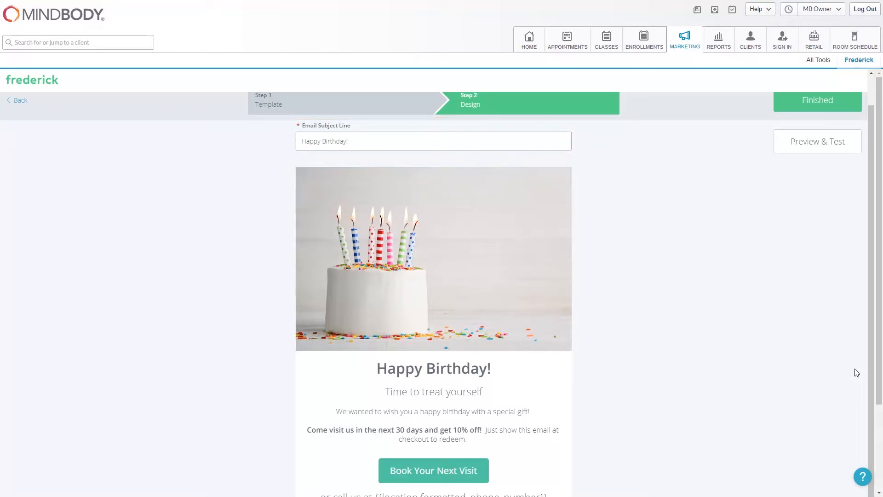
{"action": "left_click_drag", "start_coordinate": [872, 330], "coordinate": [875, 297]}
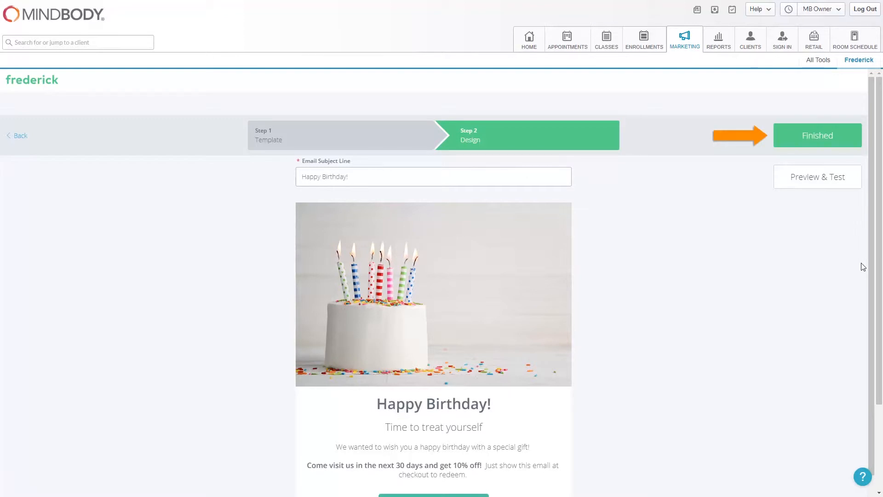
{"action": "left_click", "coordinate": [805, 138]}
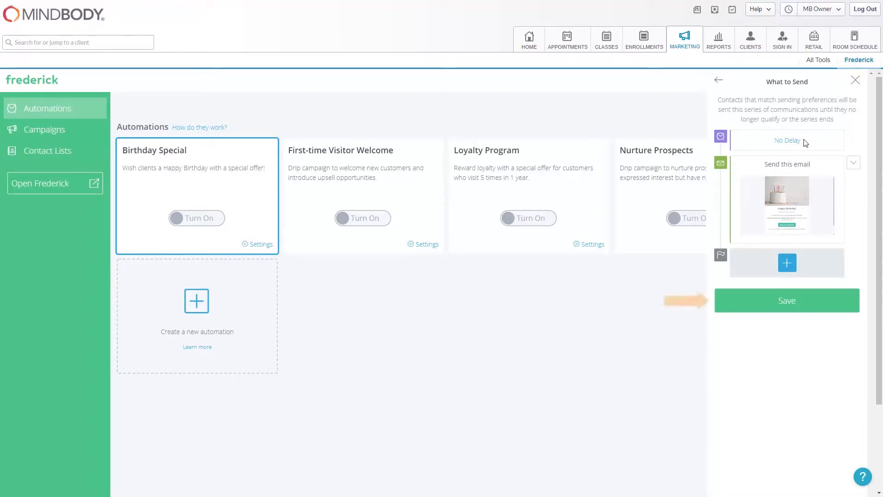
{"action": "left_click", "coordinate": [792, 306]}
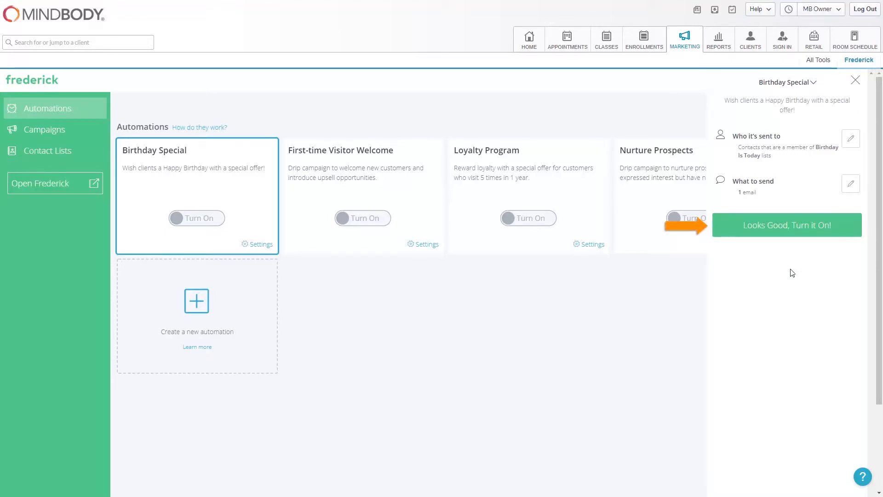
Step: Turn on the Birthday Special automation and turn it off again, confirming the shutdown
{"action": "left_click", "coordinate": [790, 230]}
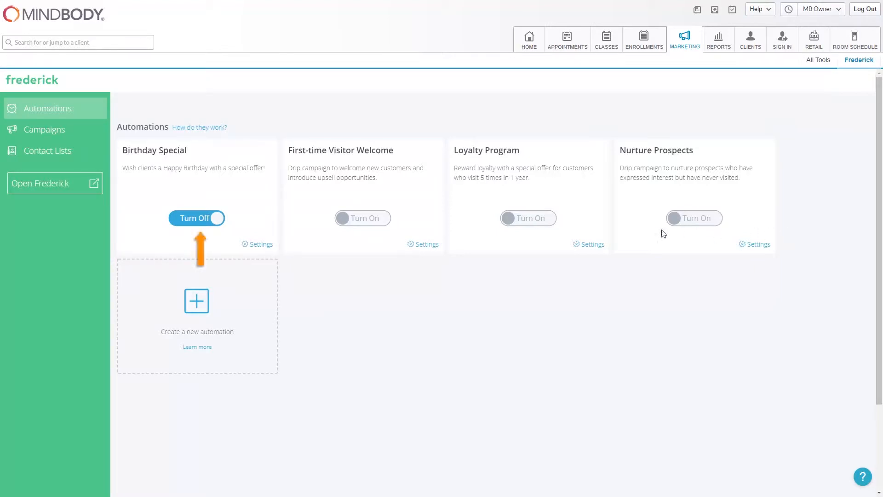
{"action": "left_click", "coordinate": [204, 222]}
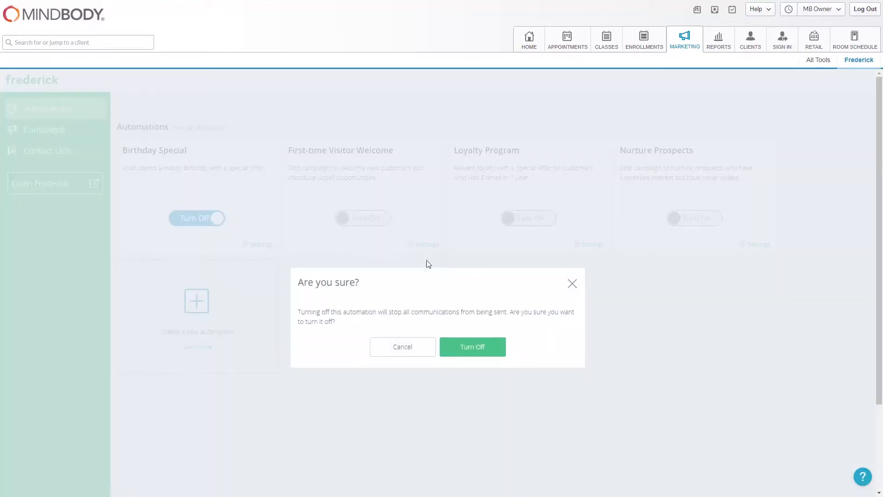
{"action": "left_click", "coordinate": [482, 348]}
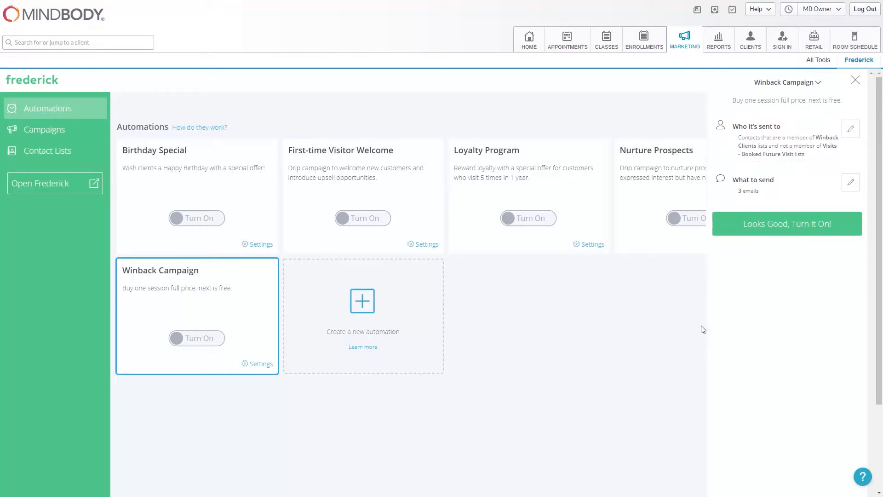
Step: Examine the series of emails and delays in the Winback Campaign automation
{"action": "left_click", "coordinate": [851, 183]}
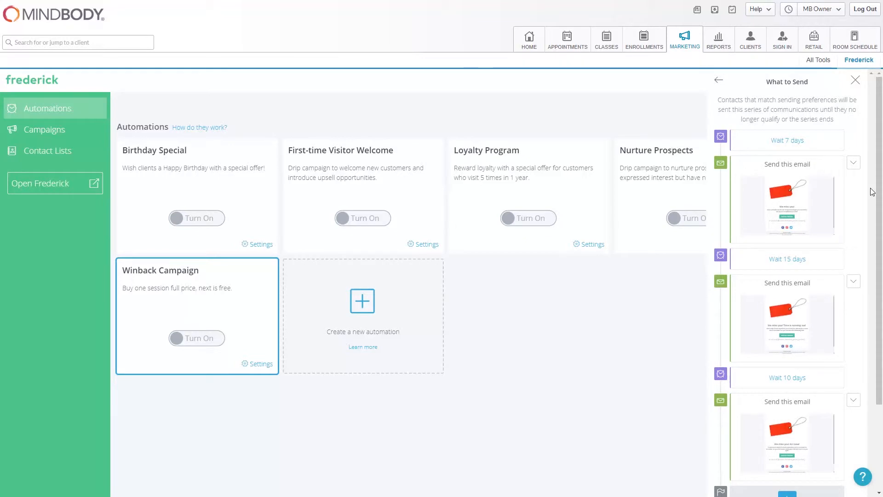
{"action": "left_click_drag", "start_coordinate": [879, 204], "coordinate": [874, 289]}
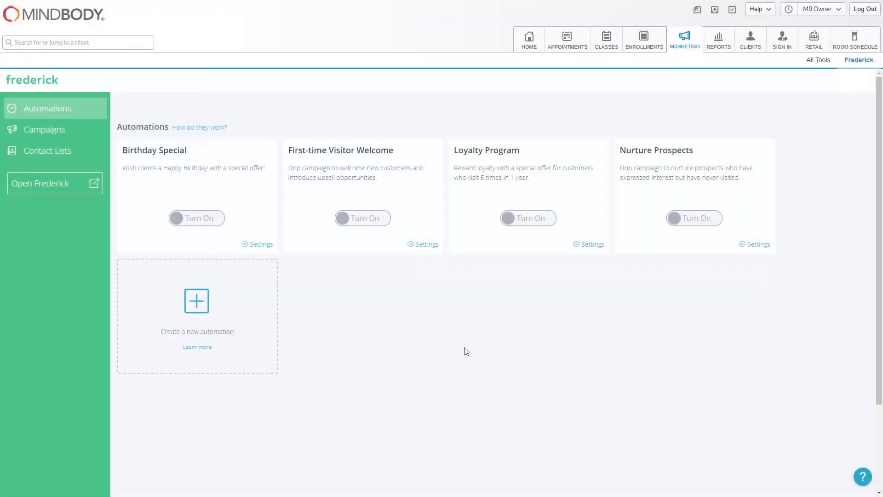
Step: Create an automation named "Winback Campaign" with the description "Buy one session full price, next is free."
{"action": "left_click", "coordinate": [199, 315]}
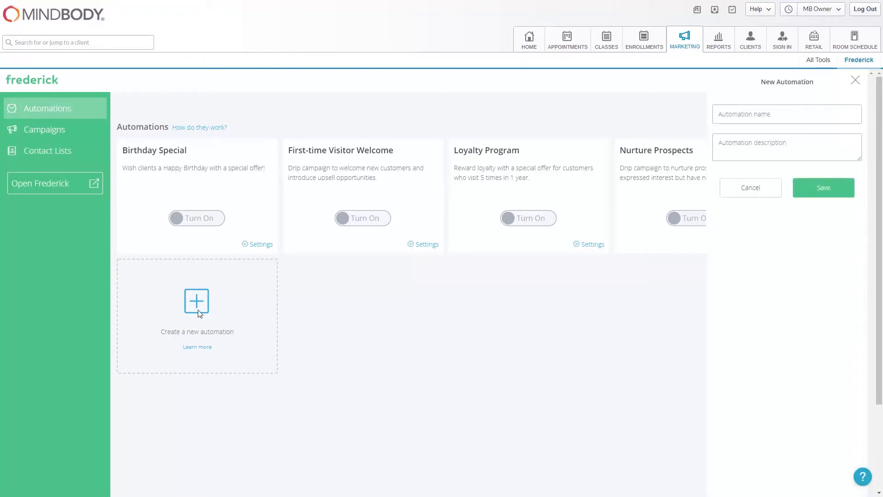
{"action": "left_click", "coordinate": [789, 121]}
{"action": "type", "text": "Winback Campaign"}
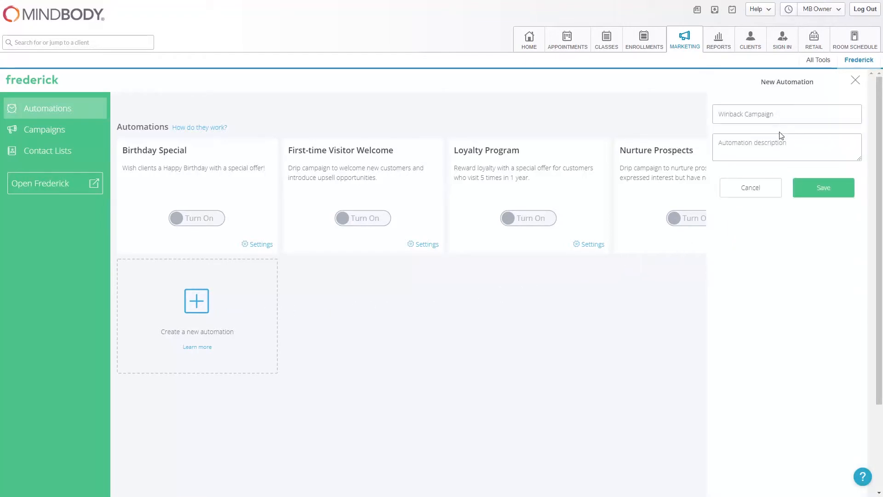
{"action": "left_click", "coordinate": [780, 152]}
{"action": "type", "text": "Buy one session full price, next is free."}
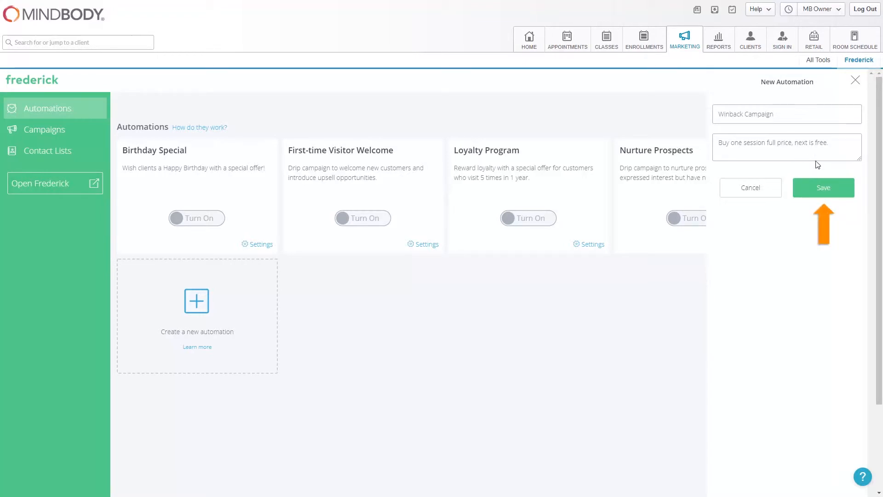
{"action": "left_click", "coordinate": [826, 189]}
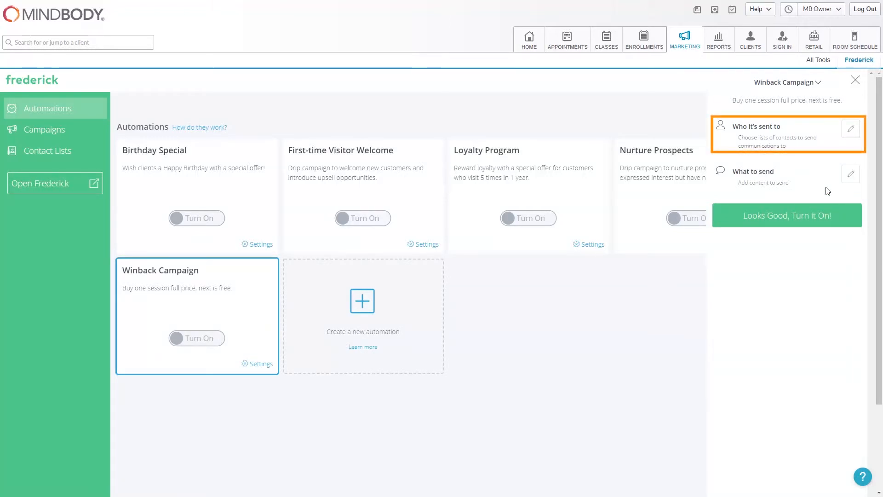
Step: Add the Winback Clients list to the recipients of the Winback Campaign automation
{"action": "left_click", "coordinate": [852, 129]}
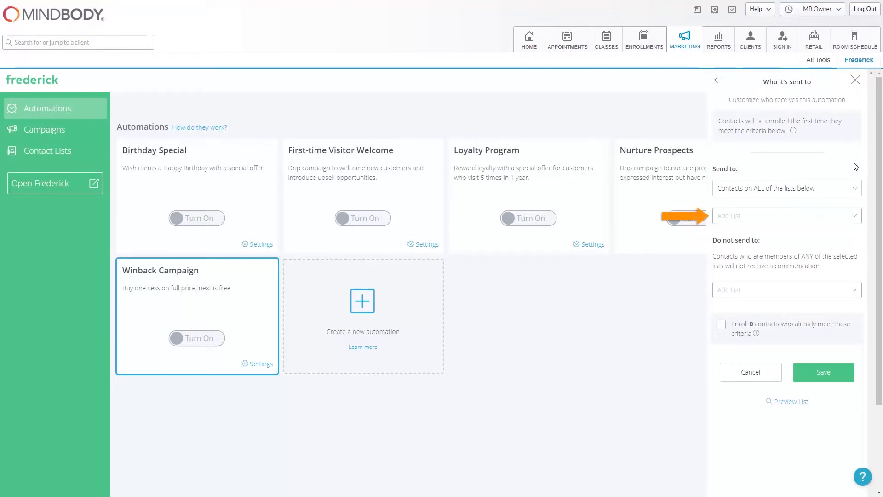
{"action": "left_click", "coordinate": [857, 218]}
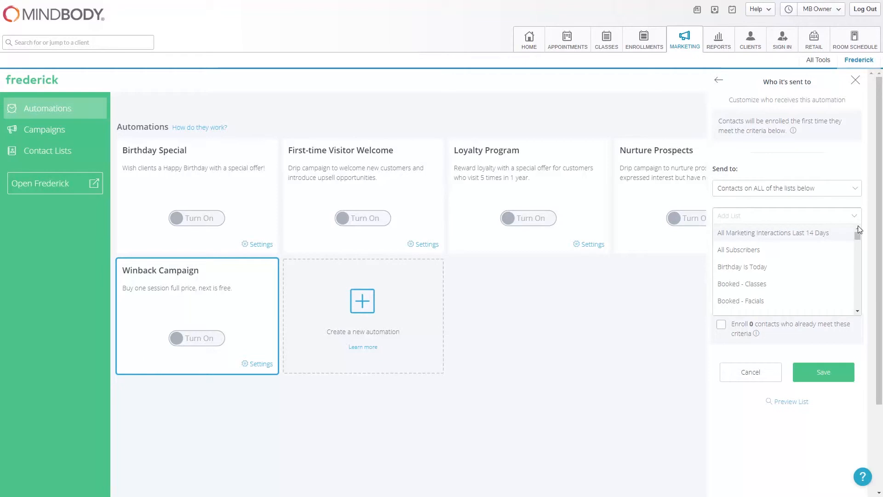
{"action": "left_click_drag", "start_coordinate": [858, 234], "coordinate": [858, 237]}
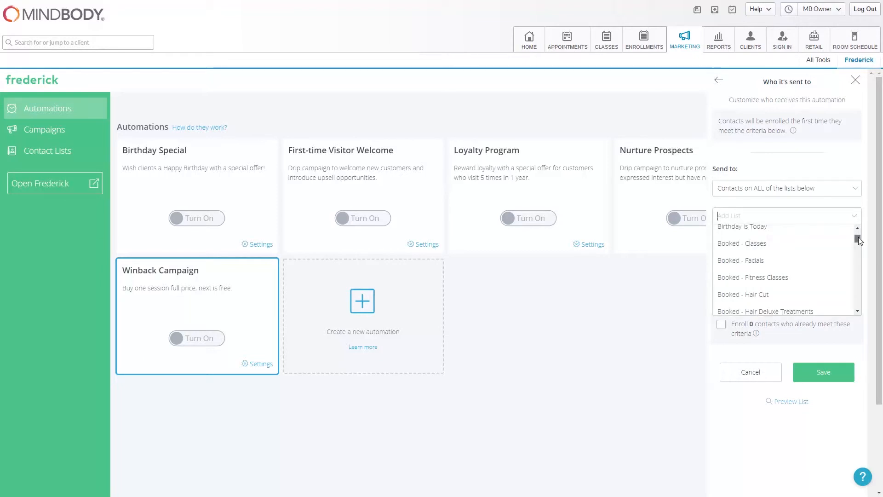
{"action": "left_click_drag", "start_coordinate": [859, 237], "coordinate": [857, 305]}
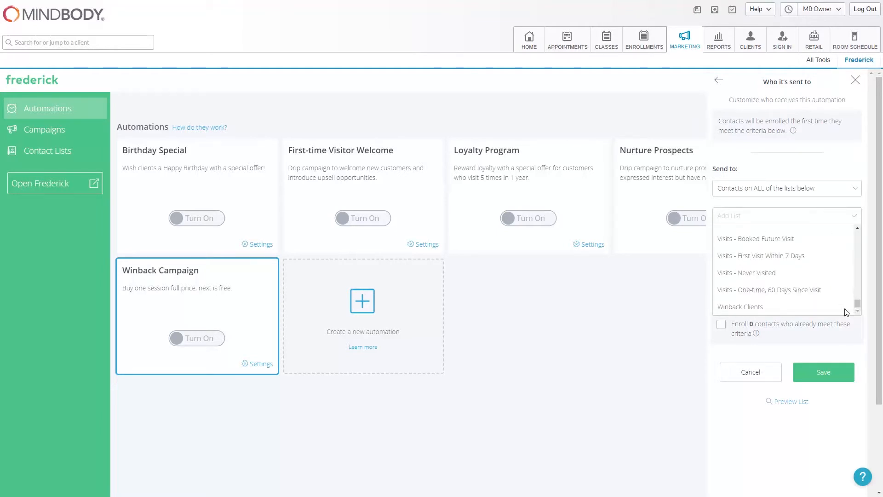
{"action": "left_click", "coordinate": [740, 307]}
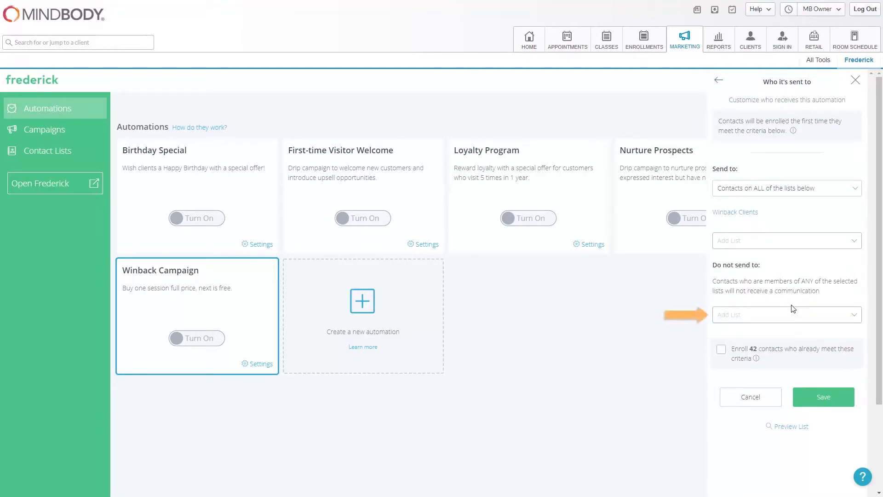
Step: Exclude the "Visits - Booked Future Visit" list, enroll contacts who already meet the criteria, and save the recipient settings
{"action": "left_click", "coordinate": [855, 317]}
{"action": "left_click_drag", "start_coordinate": [856, 336], "coordinate": [858, 405]}
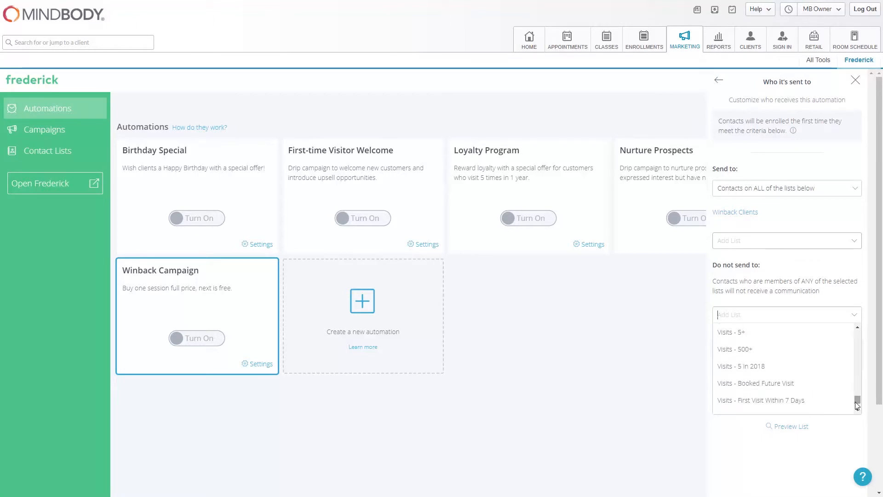
{"action": "left_click", "coordinate": [810, 386]}
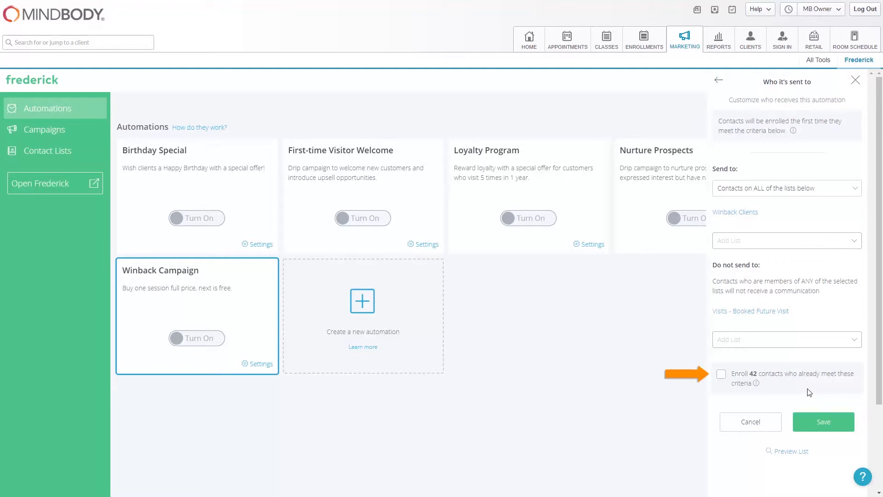
{"action": "left_click", "coordinate": [721, 375]}
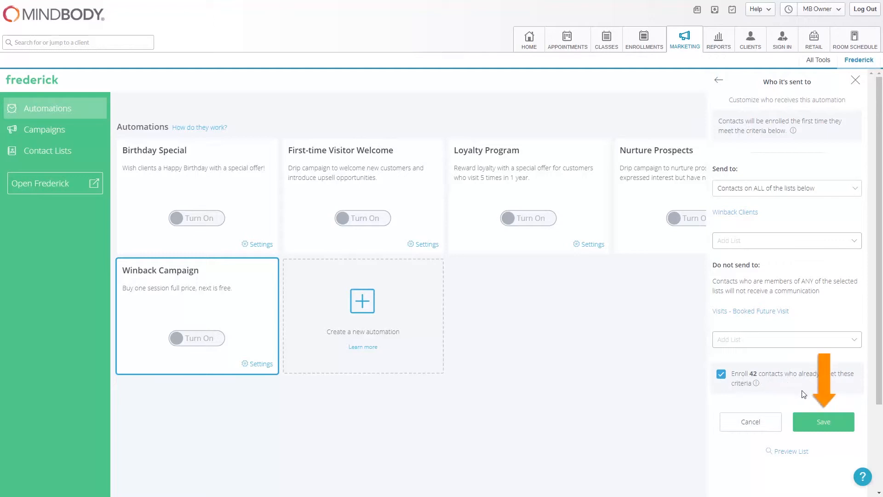
{"action": "left_click", "coordinate": [822, 428]}
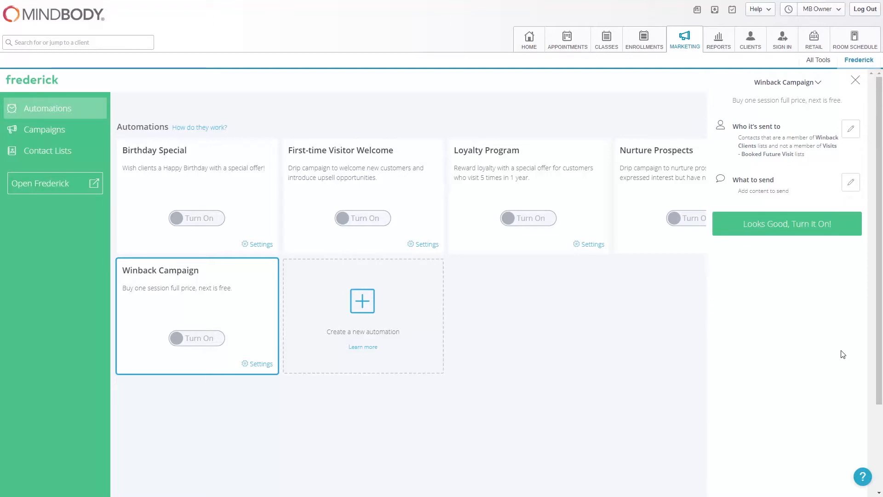
Step: Add a first email to the content sent by the Winback Campaign automation
{"action": "left_click", "coordinate": [847, 185]}
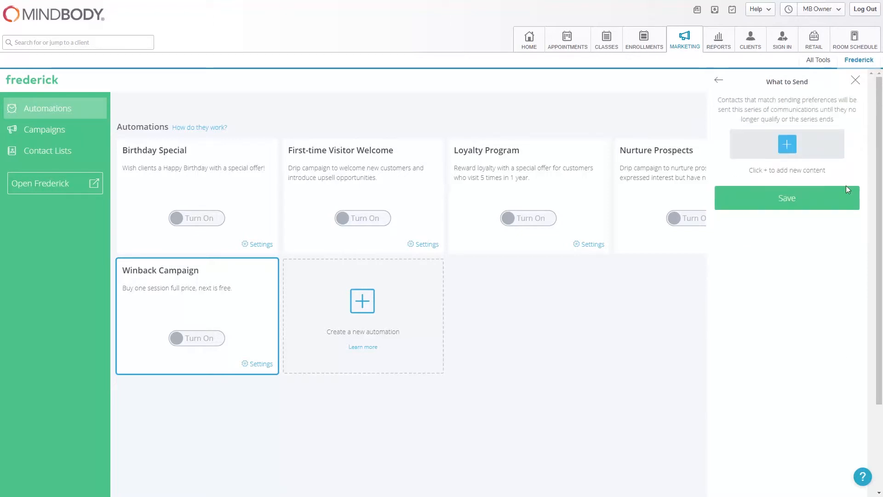
{"action": "left_click", "coordinate": [787, 144]}
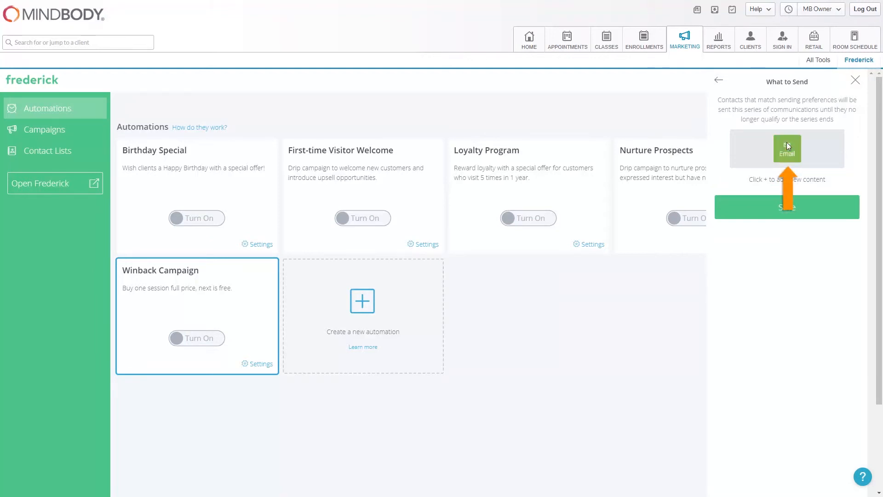
{"action": "left_click", "coordinate": [791, 144]}
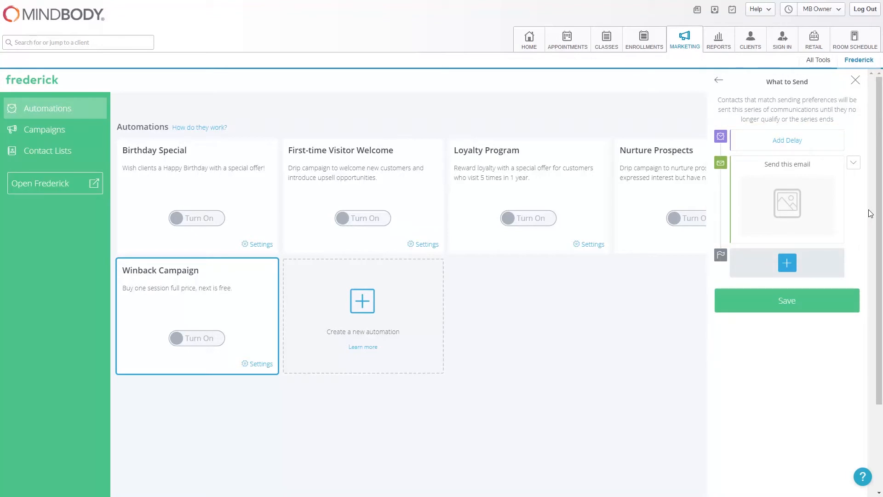
Step: Set a delay of 7 days before the first email of the Winback Campaign
{"action": "left_click", "coordinate": [789, 140]}
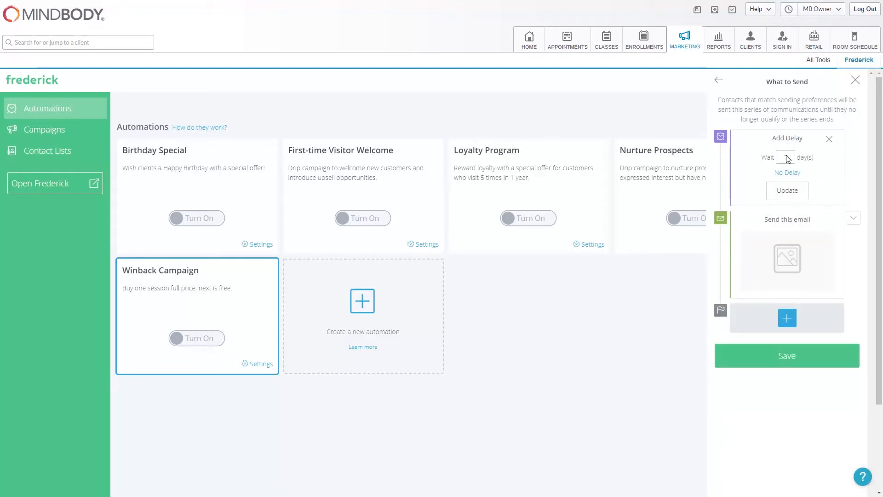
{"action": "left_click", "coordinate": [788, 157]}
{"action": "type", "text": "7"}
{"action": "left_click", "coordinate": [792, 189]}
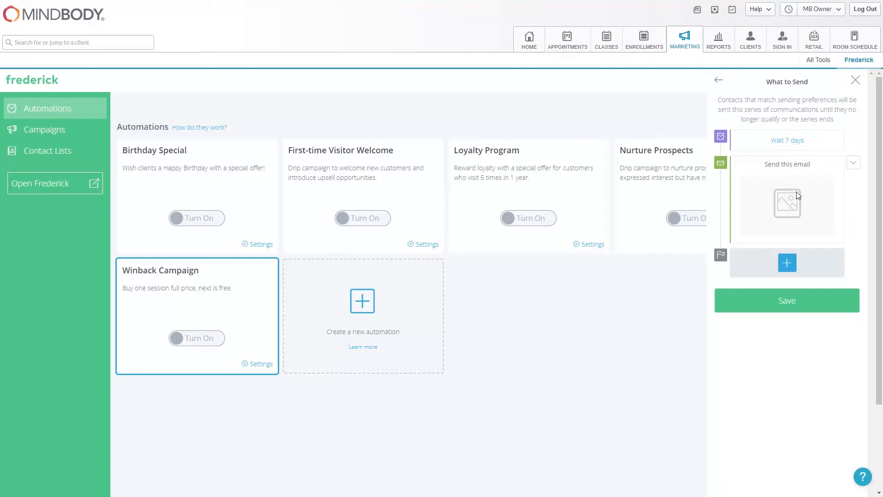
Step: Build the first email from the Announcement template with the subject "We miss you!" and replace its map image with the stock image Special_Offer/offer_tag.jpg
{"action": "left_click", "coordinate": [798, 202]}
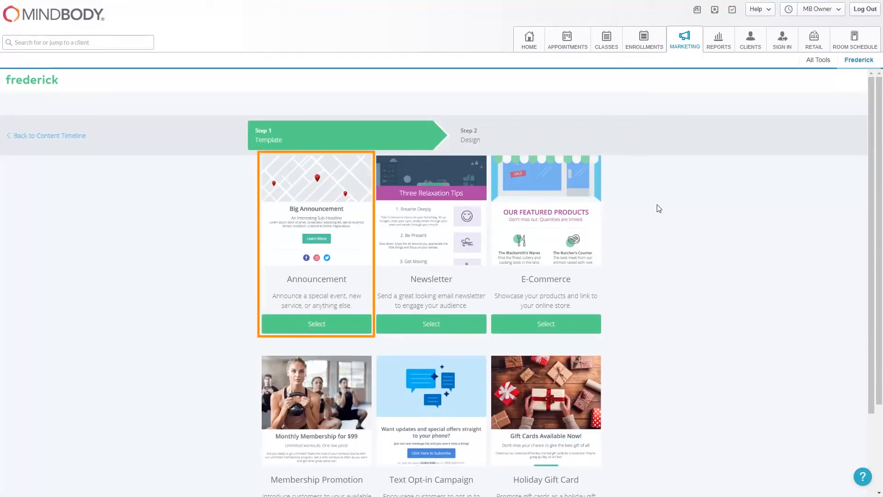
{"action": "left_click", "coordinate": [308, 328]}
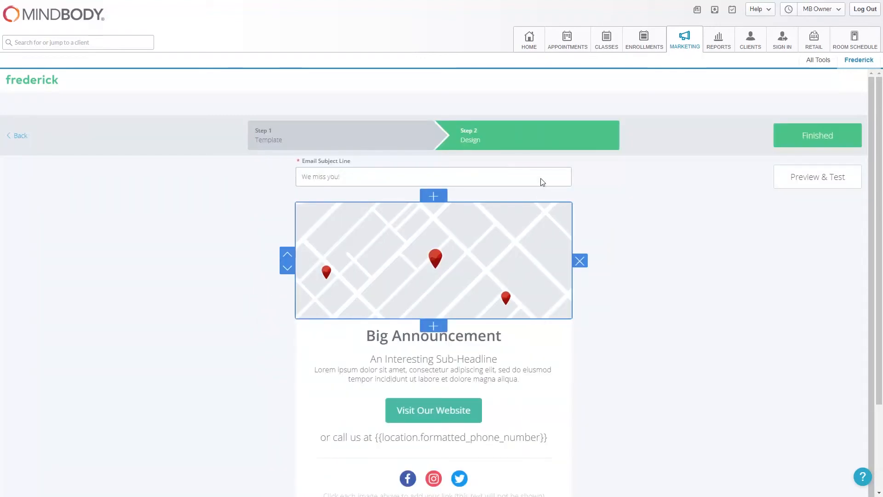
{"action": "left_click", "coordinate": [426, 258]}
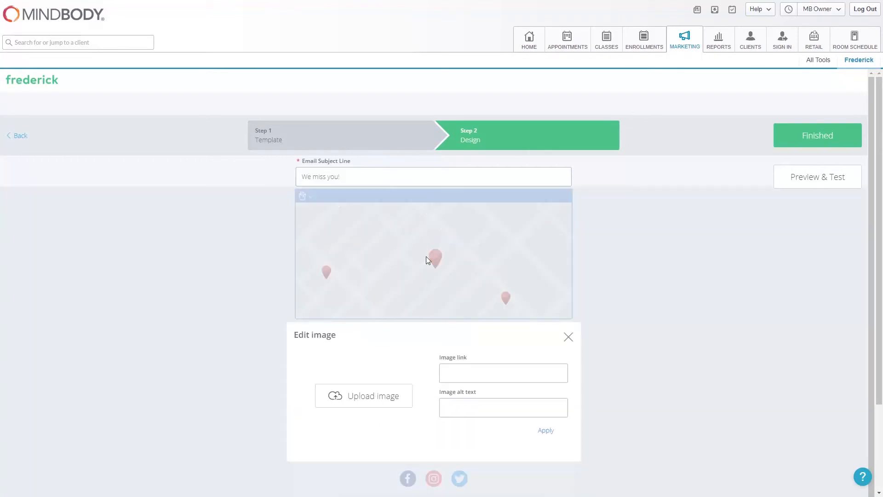
{"action": "left_click", "coordinate": [359, 405]}
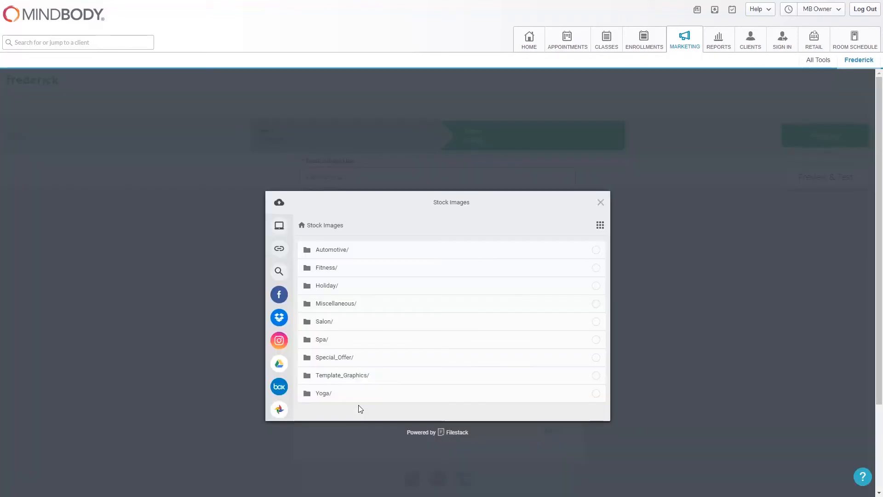
{"action": "left_click", "coordinate": [365, 363]}
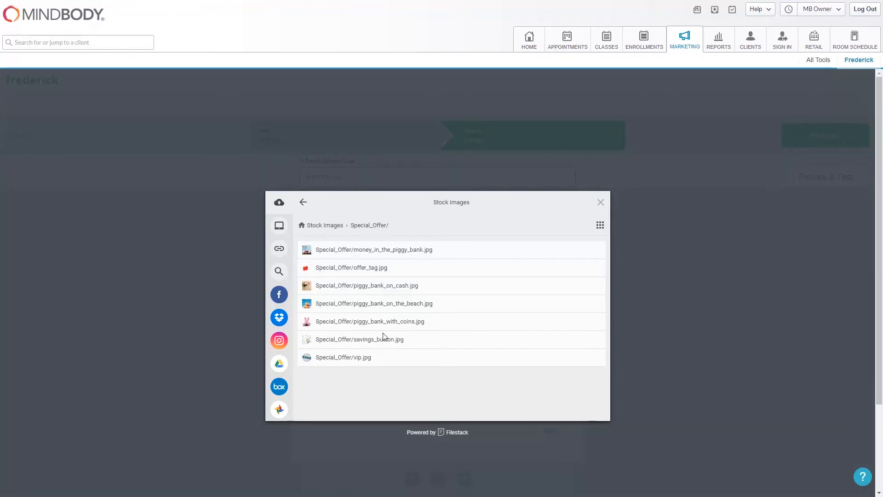
{"action": "left_click", "coordinate": [390, 270]}
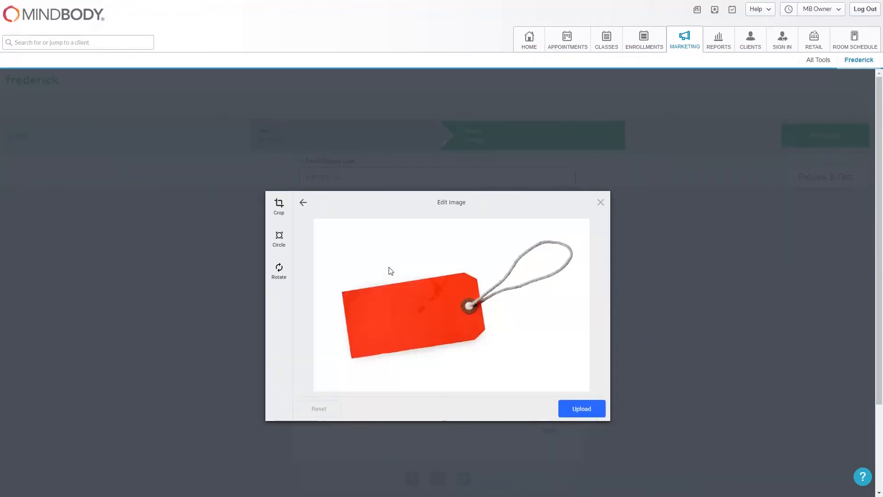
{"action": "left_click", "coordinate": [567, 407]}
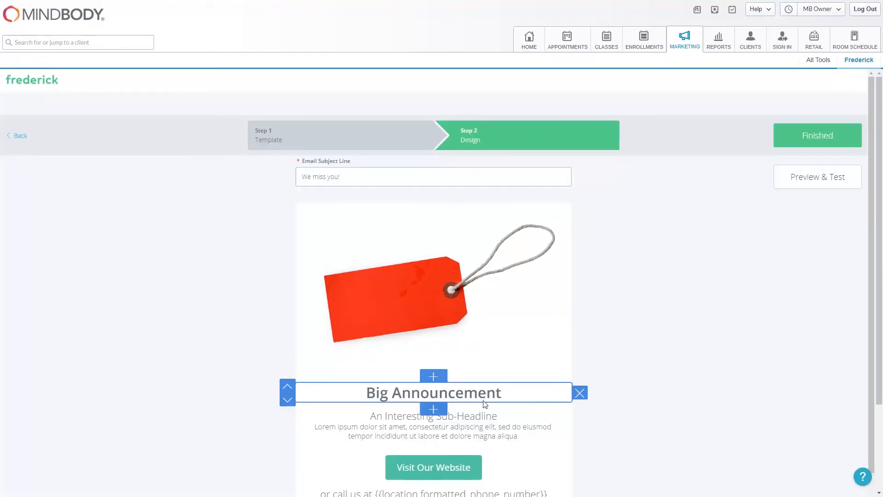
Step: Change the heading to "We miss you!" and the body to offer a second free visit for booking within 30 days, and finish the email
{"action": "left_click", "coordinate": [462, 389]}
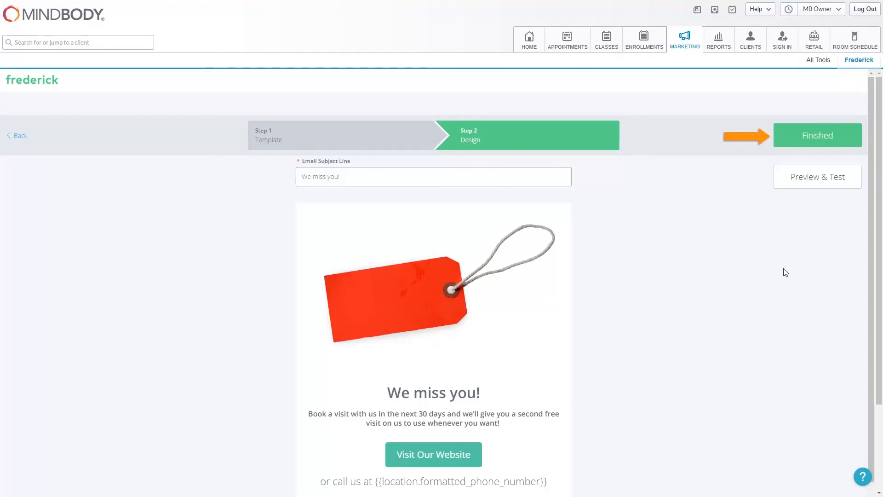
{"action": "left_click", "coordinate": [801, 134]}
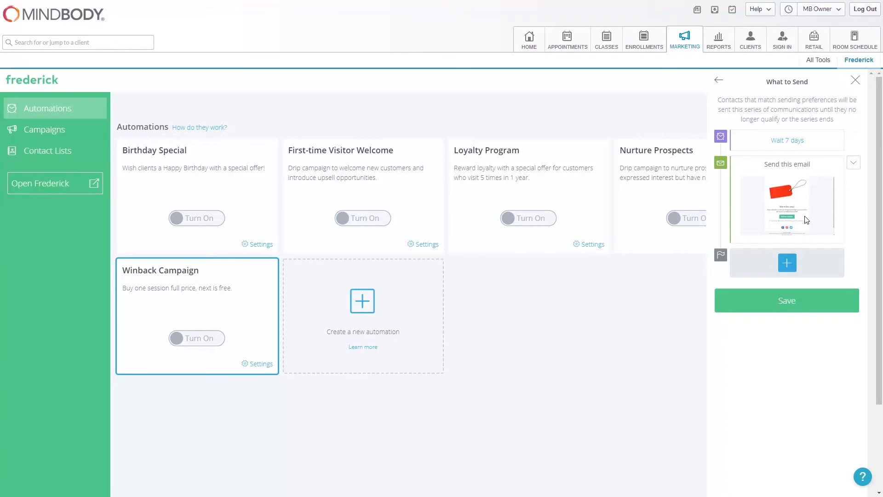
Step: Add a second email to the series with a delay of 15 days before it
{"action": "mouse_move", "coordinate": [791, 264]}
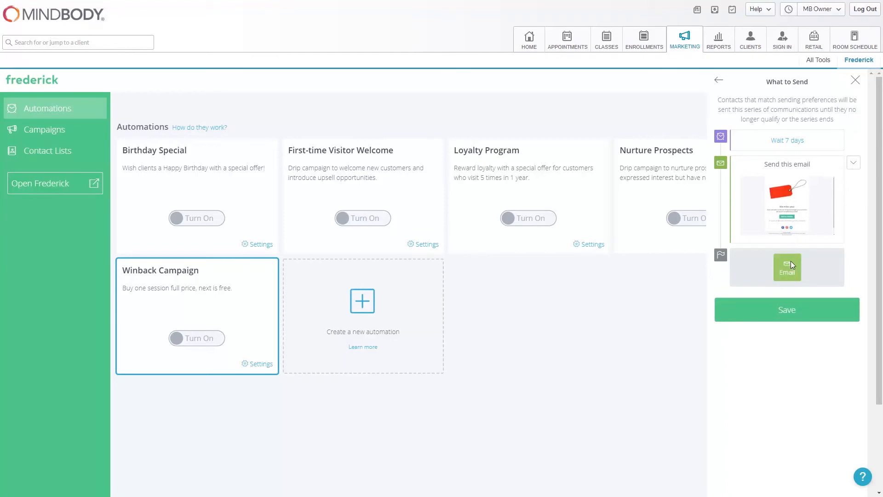
{"action": "left_click", "coordinate": [793, 269]}
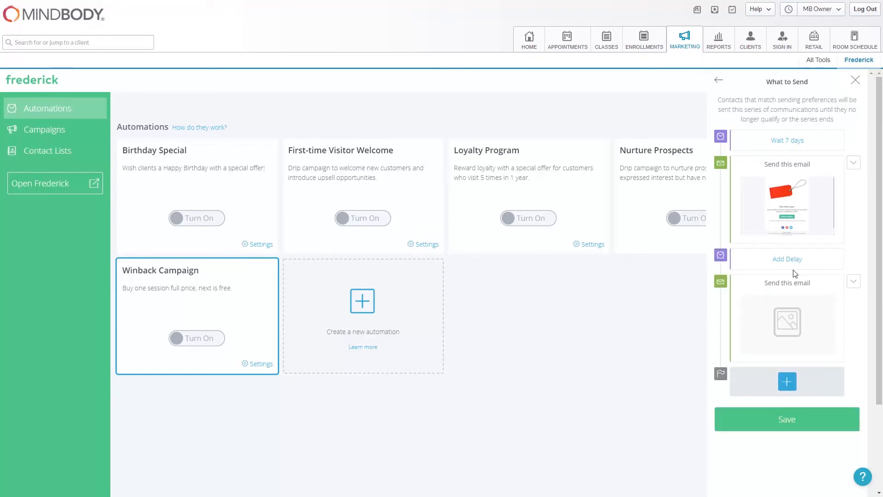
{"action": "left_click", "coordinate": [791, 260]}
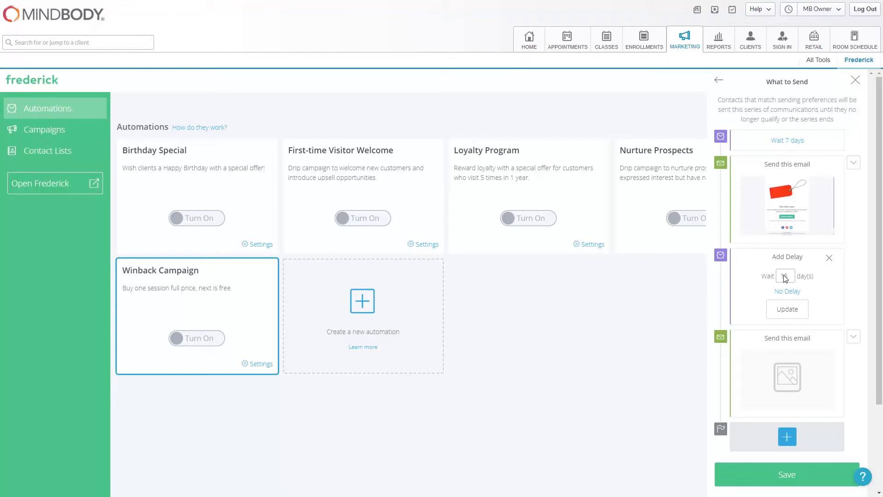
{"action": "left_click", "coordinate": [785, 309]}
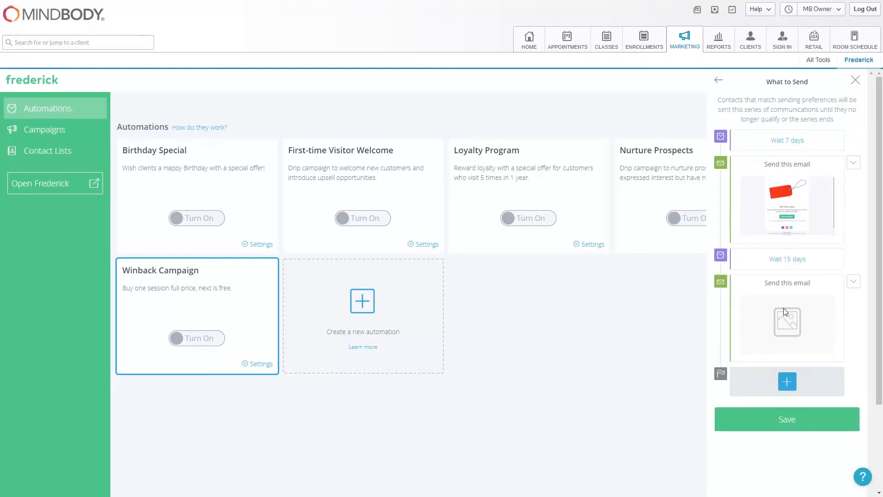
Step: Design the second email from Announcement: subject "We miss you! Make sure you don't lose this chance!", offer tag image, heading "We miss you! Time is running out!", 15-days-left text
{"action": "left_click", "coordinate": [775, 322]}
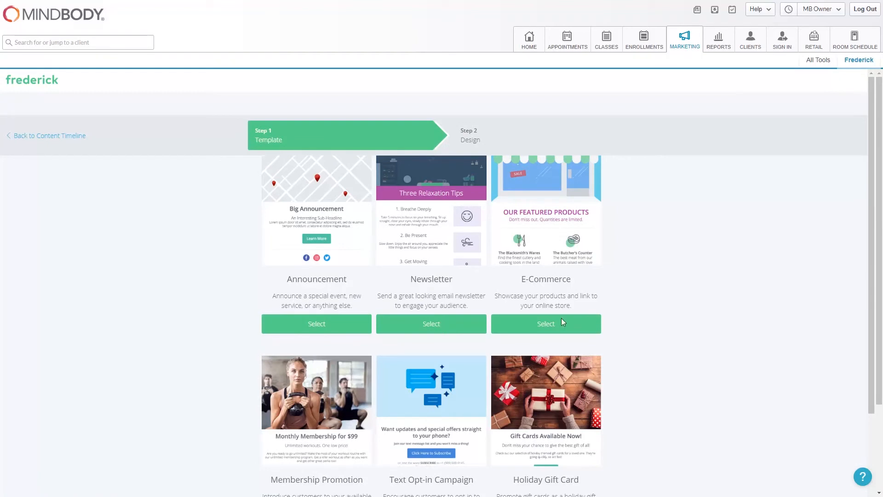
{"action": "left_click", "coordinate": [327, 325]}
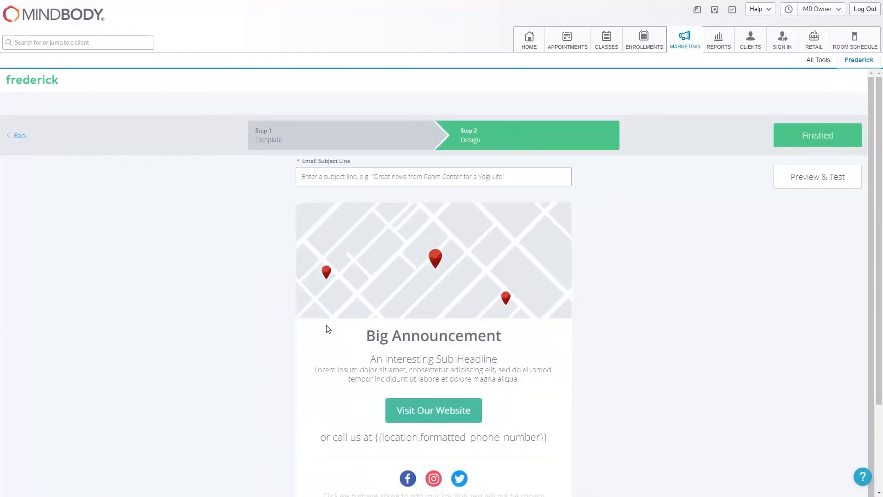
{"action": "left_click", "coordinate": [543, 182]}
{"action": "type", "text": "We miss you! Make sure you don't lose this chance!"}
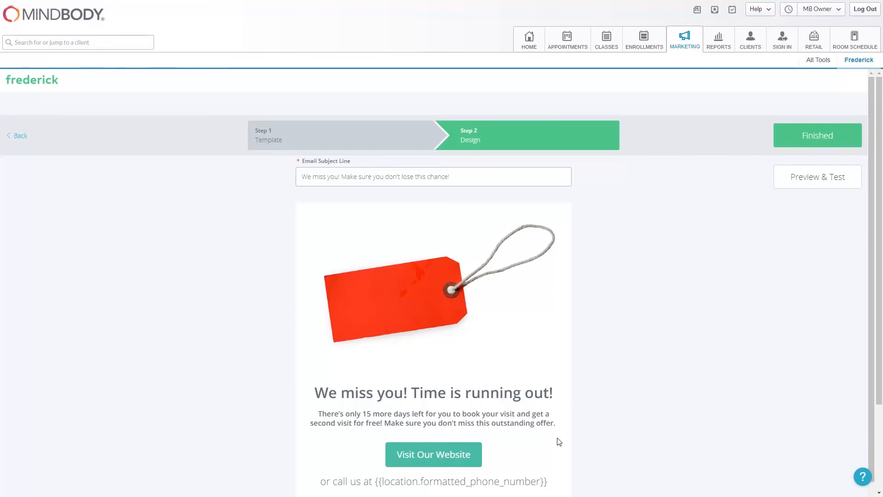
{"action": "left_click", "coordinate": [798, 135]}
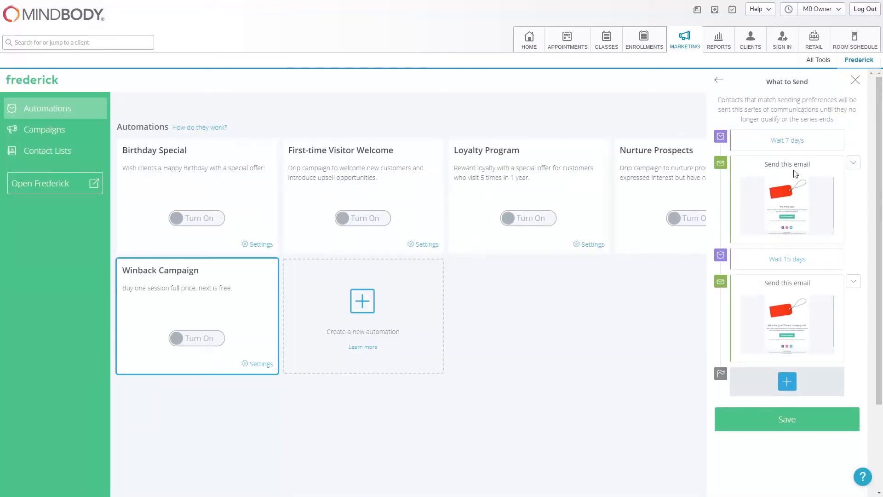
Step: Add a third email to the series with a delay of 10 days before it
{"action": "left_click", "coordinate": [791, 381]}
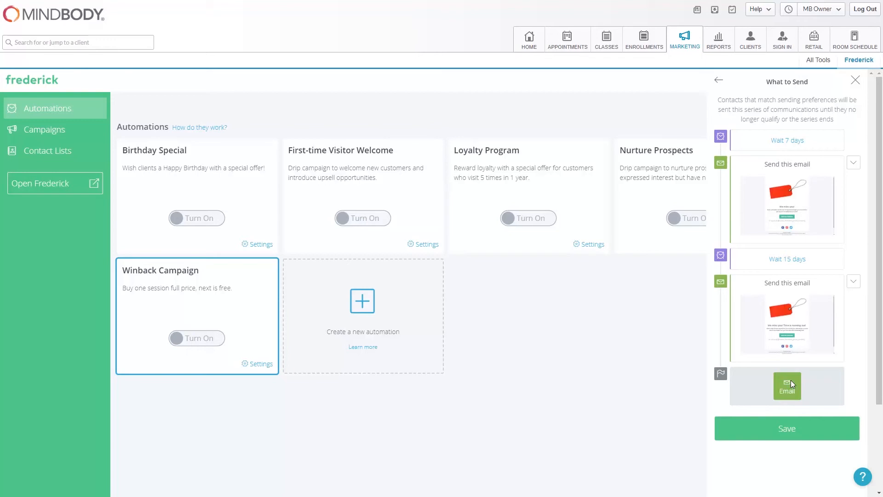
{"action": "left_click", "coordinate": [793, 388]}
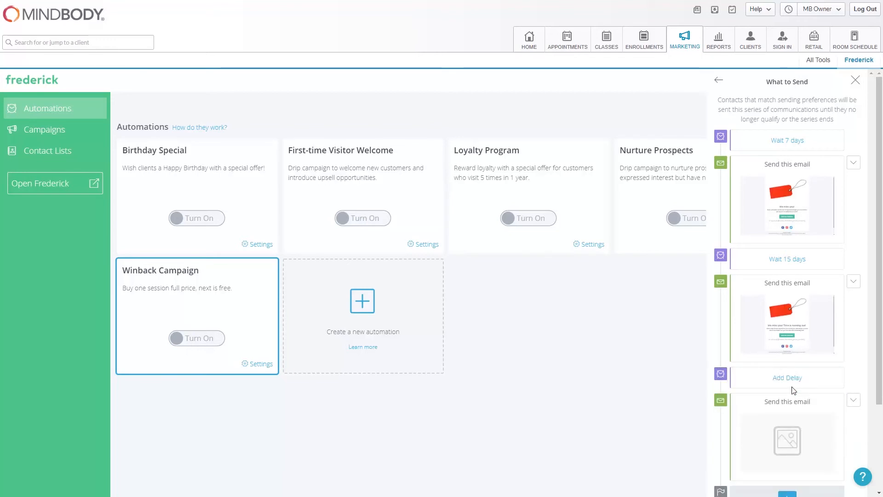
{"action": "left_click", "coordinate": [786, 378]}
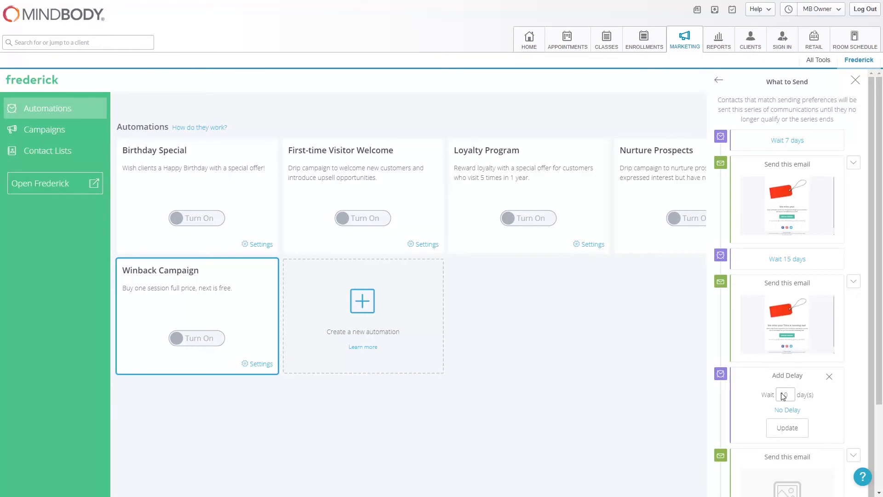
{"action": "left_click", "coordinate": [795, 431]}
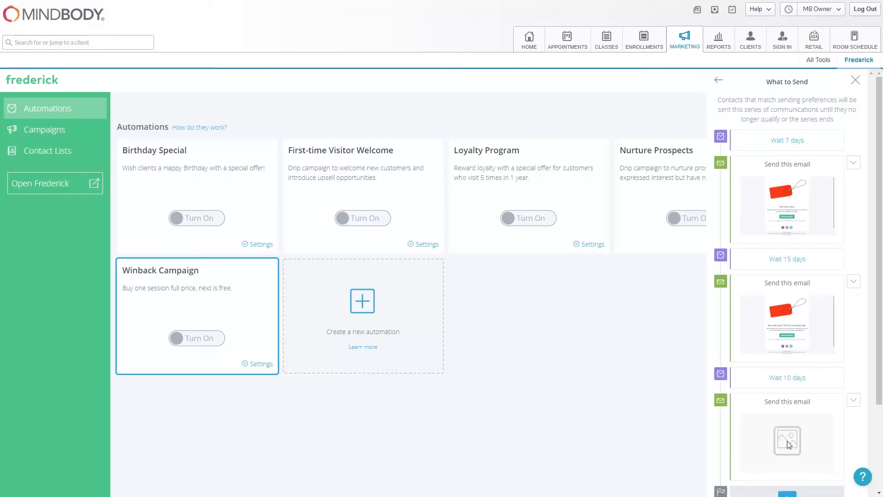
Step: Start the third email from the Announcement template with the subject "We miss you! This offer is going soon!" and the red offer tag image
{"action": "left_click", "coordinate": [789, 444]}
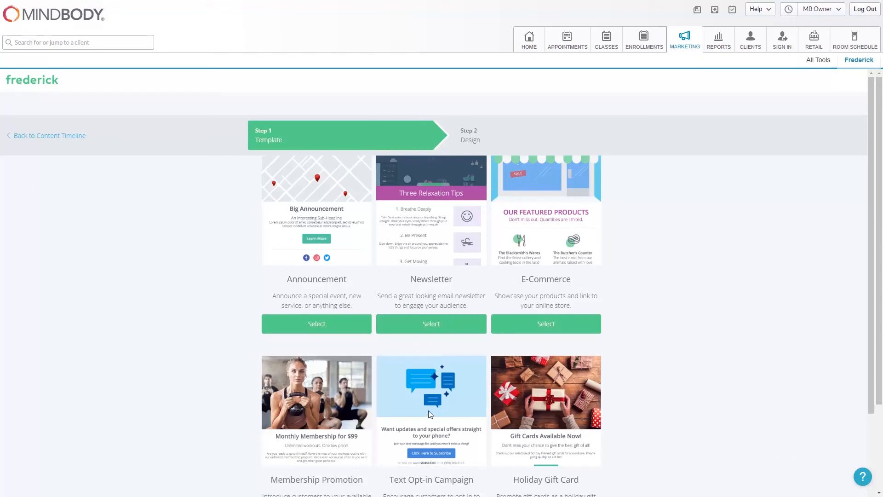
{"action": "left_click", "coordinate": [319, 327]}
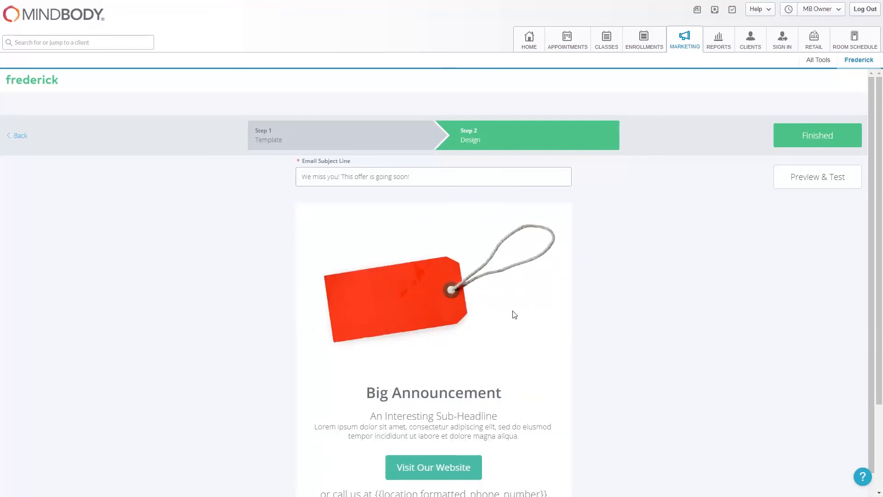
Step: Change the third email's heading to "We miss you! Act now!" and its body to a 5-days-left reminder of the free second visit, and finish it
{"action": "left_click", "coordinate": [518, 396]}
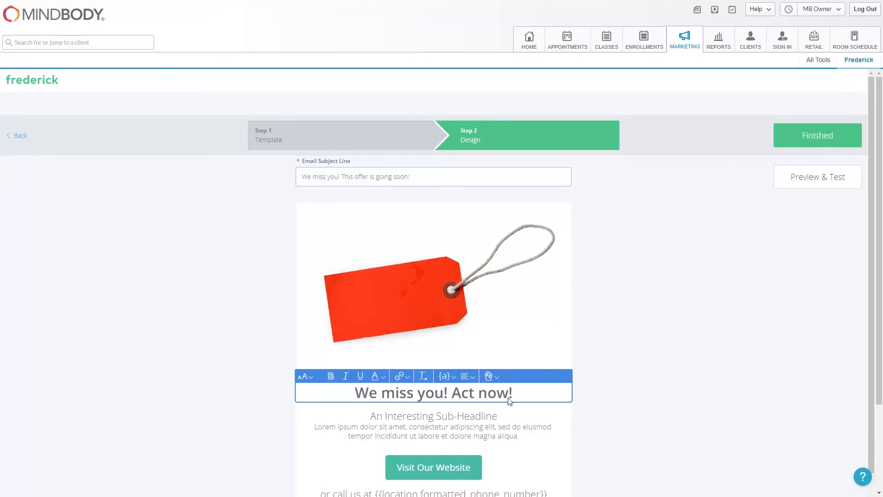
{"action": "mouse_move", "coordinate": [501, 441]}
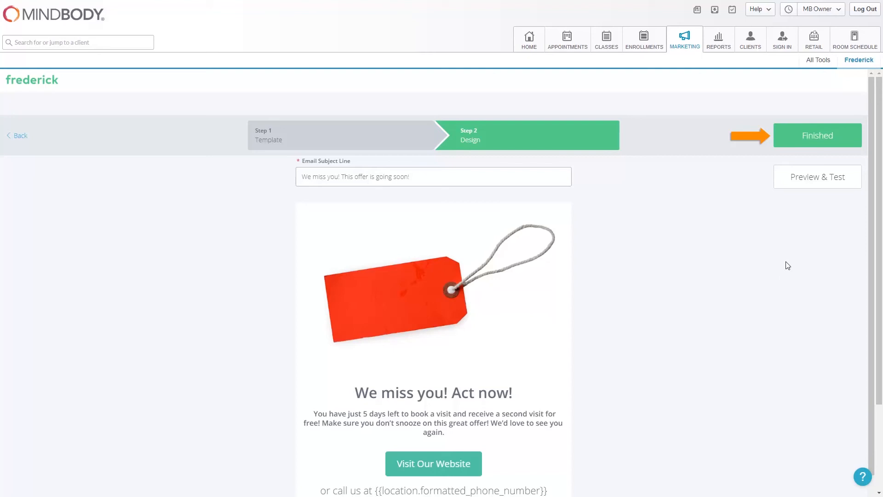
{"action": "left_click", "coordinate": [803, 141]}
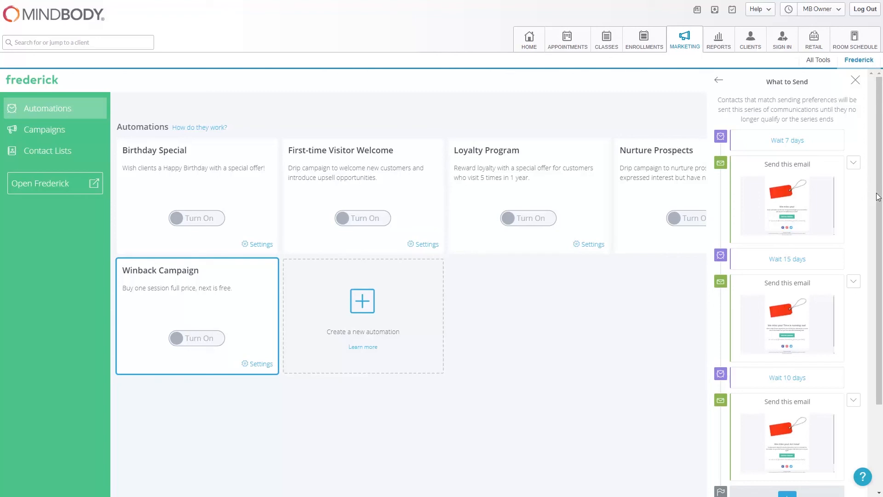
Step: Save the three-email series and turn on the Winback Campaign automation
{"action": "left_click_drag", "start_coordinate": [880, 216], "coordinate": [880, 289]}
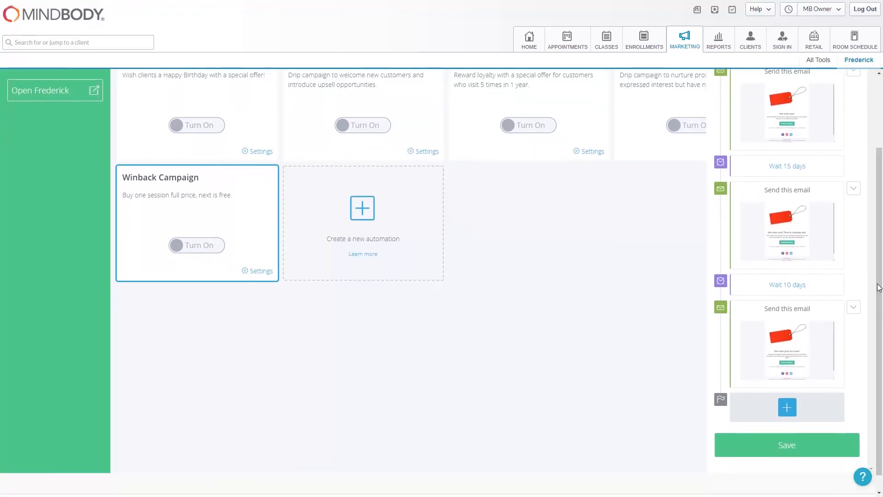
{"action": "left_click", "coordinate": [791, 449]}
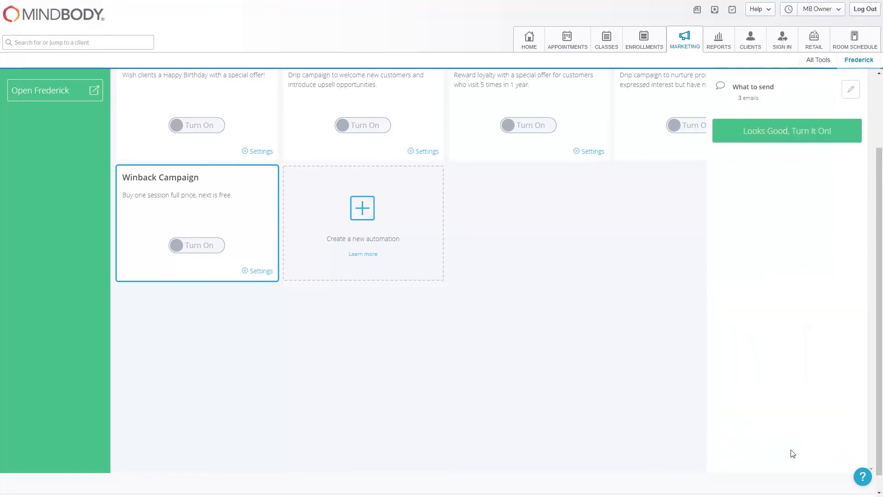
{"action": "left_click_drag", "start_coordinate": [876, 382], "coordinate": [876, 309]}
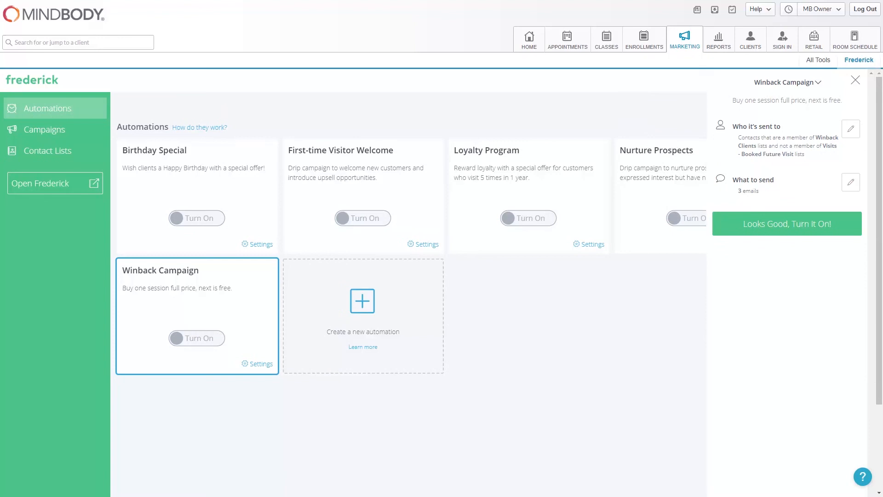
{"action": "left_click", "coordinate": [794, 232]}
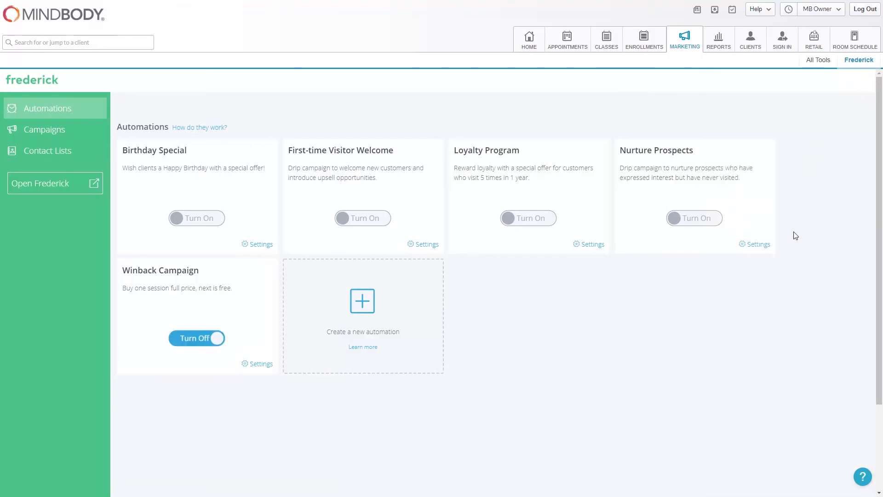